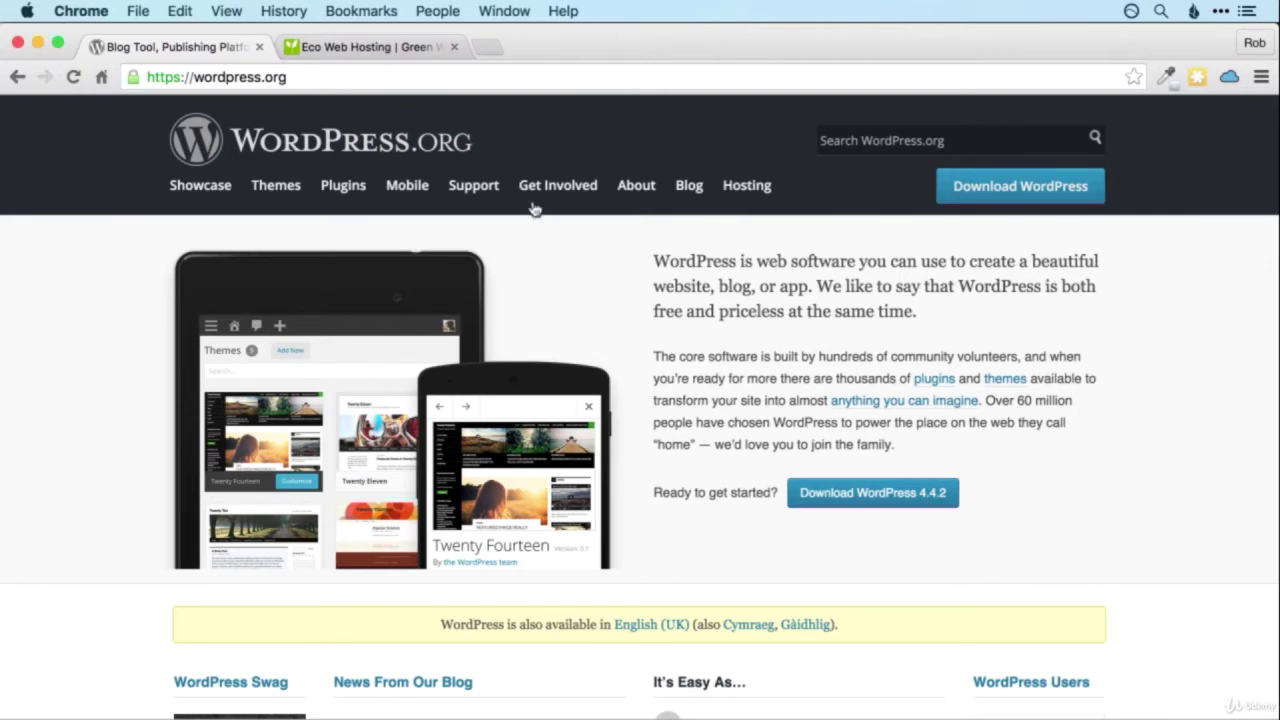
From the hosting package list, open the control panel for awordpresstestdomain.com.
click(391, 49)
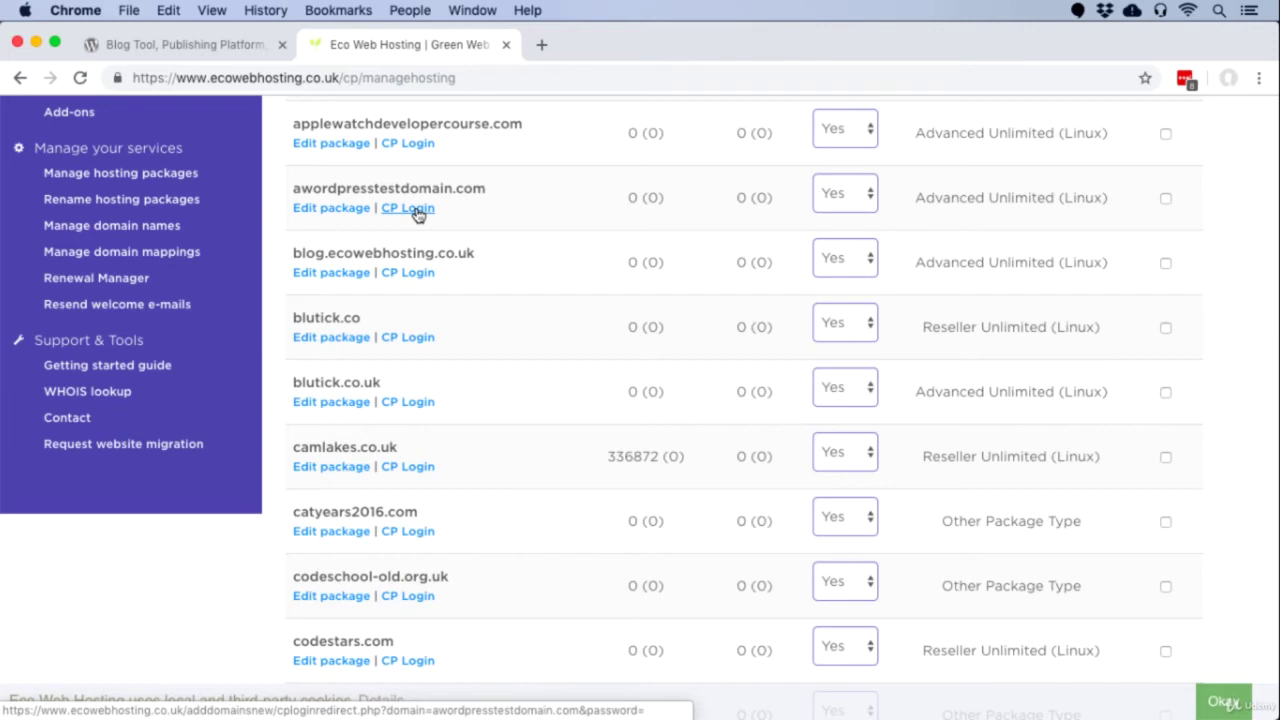
click(416, 211)
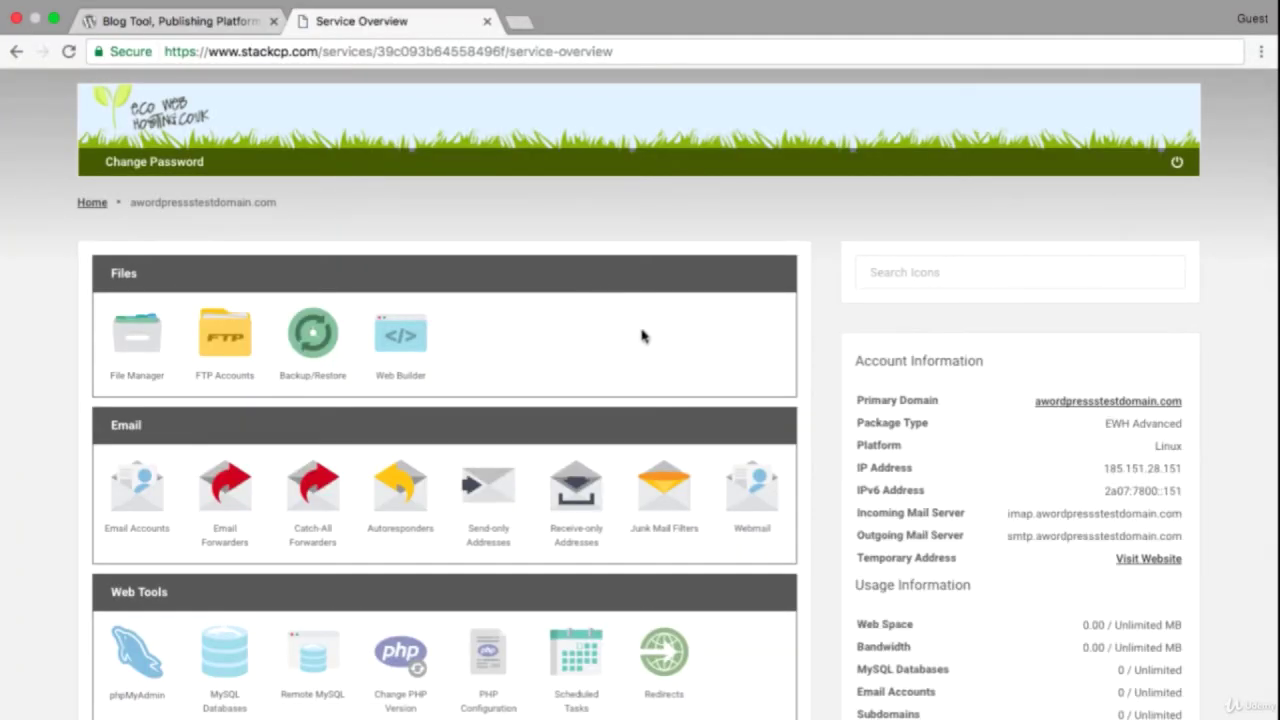
Scroll the service overview down to One-Click Installs and launch the WordPress installer.
scroll(640, 404, down, 5)
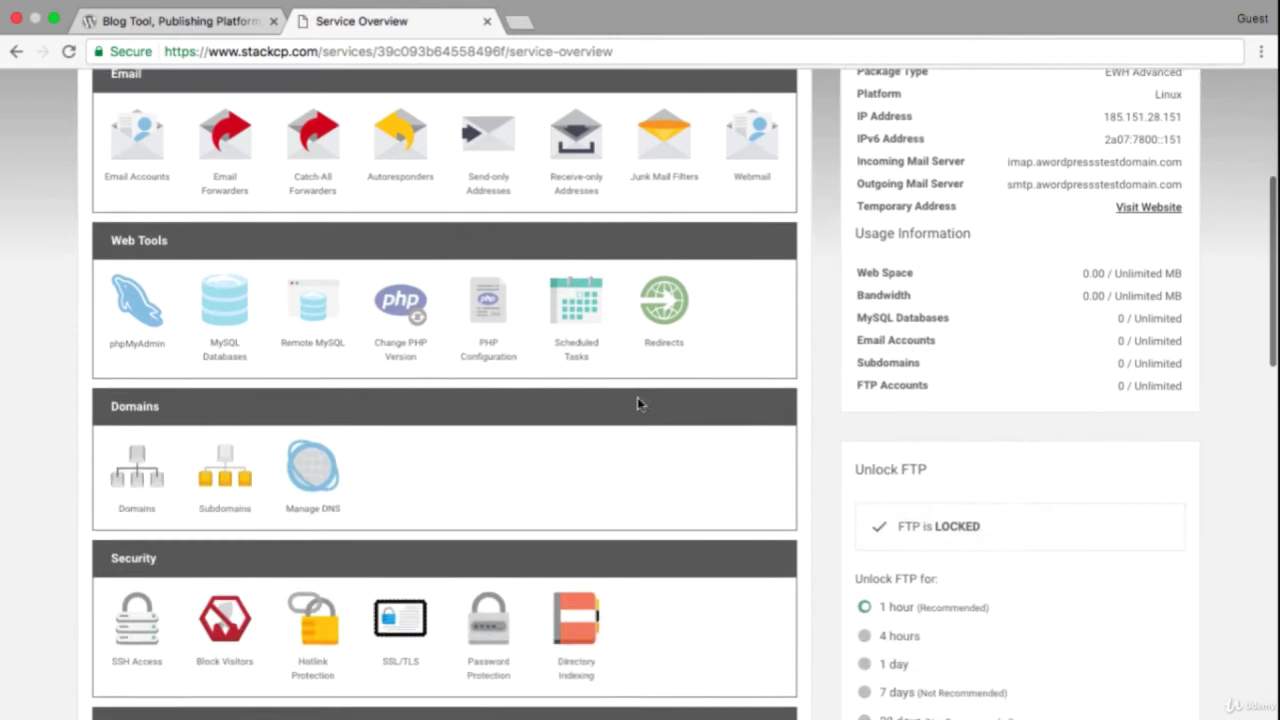
scroll(637, 403, down, 9)
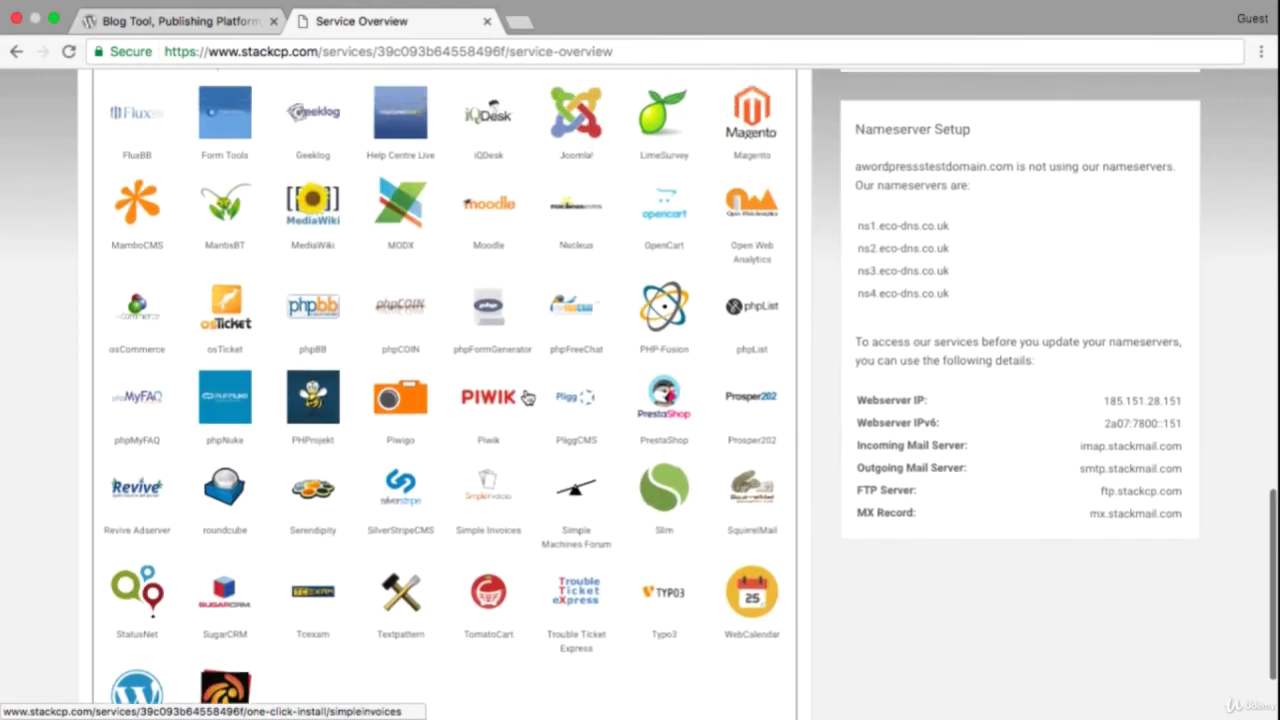
scroll(527, 397, up, 4)
scroll(527, 399, down, 5)
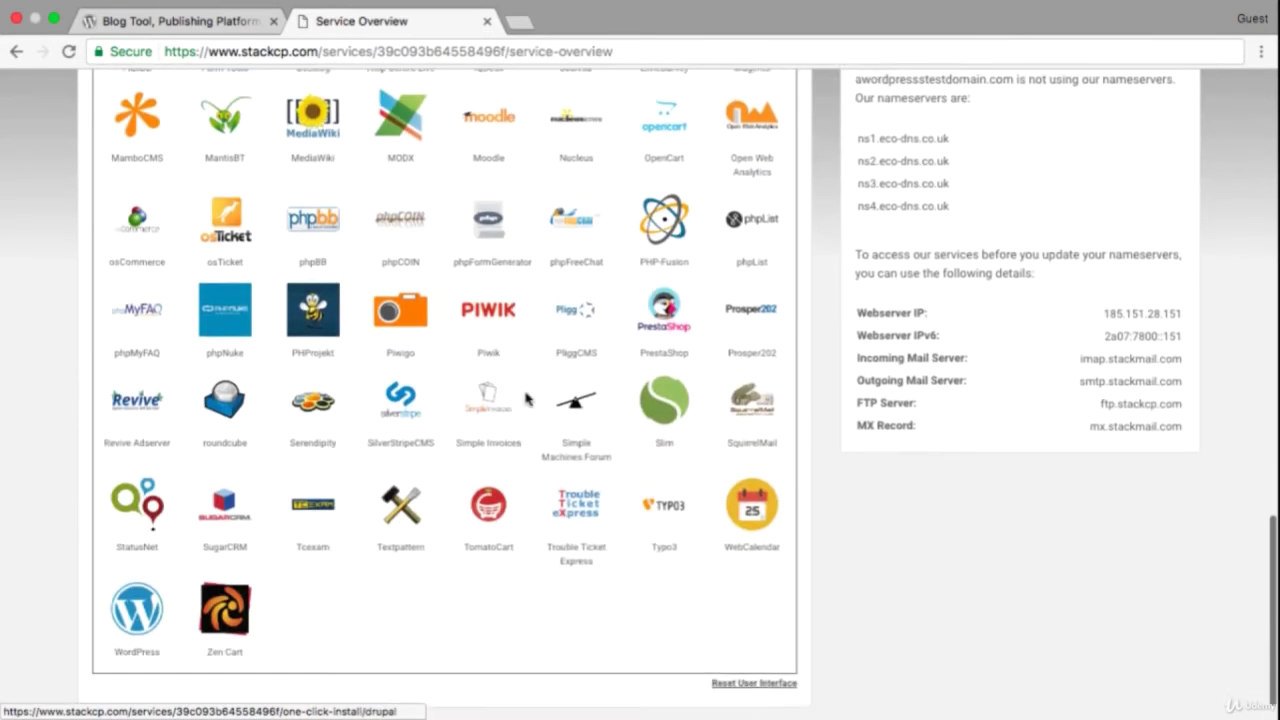
scroll(527, 398, down, 1)
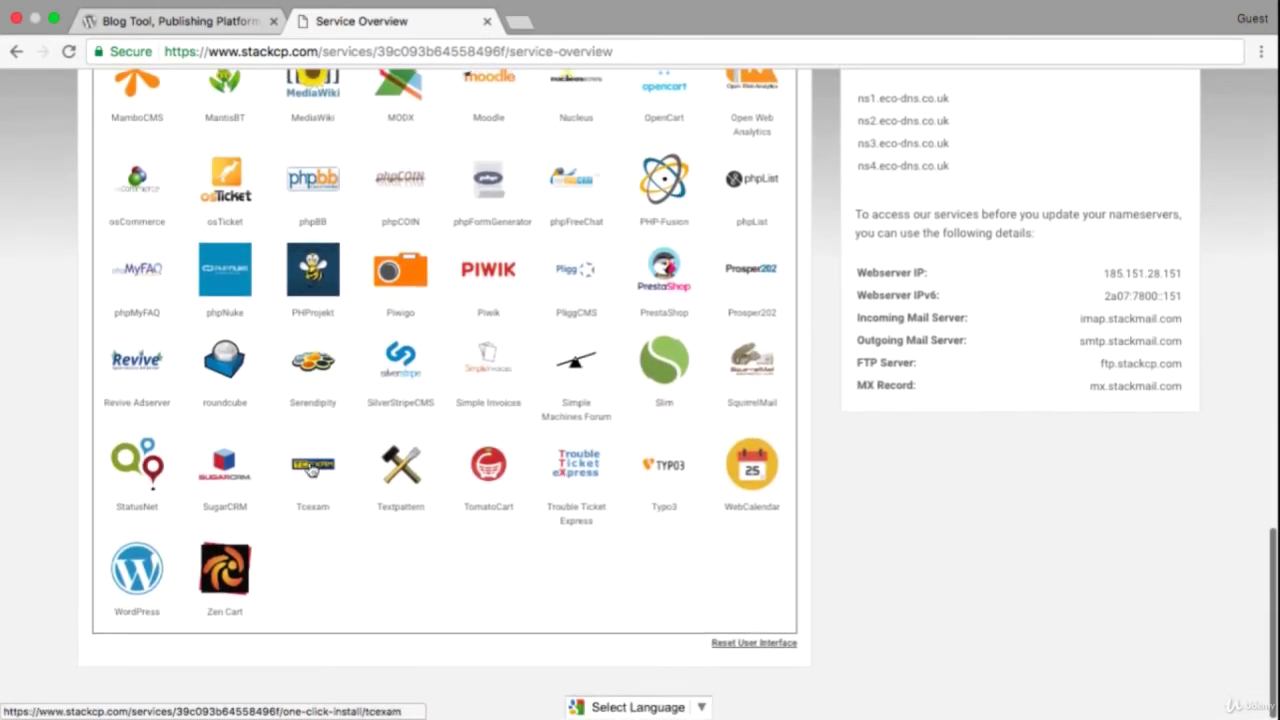
click(151, 573)
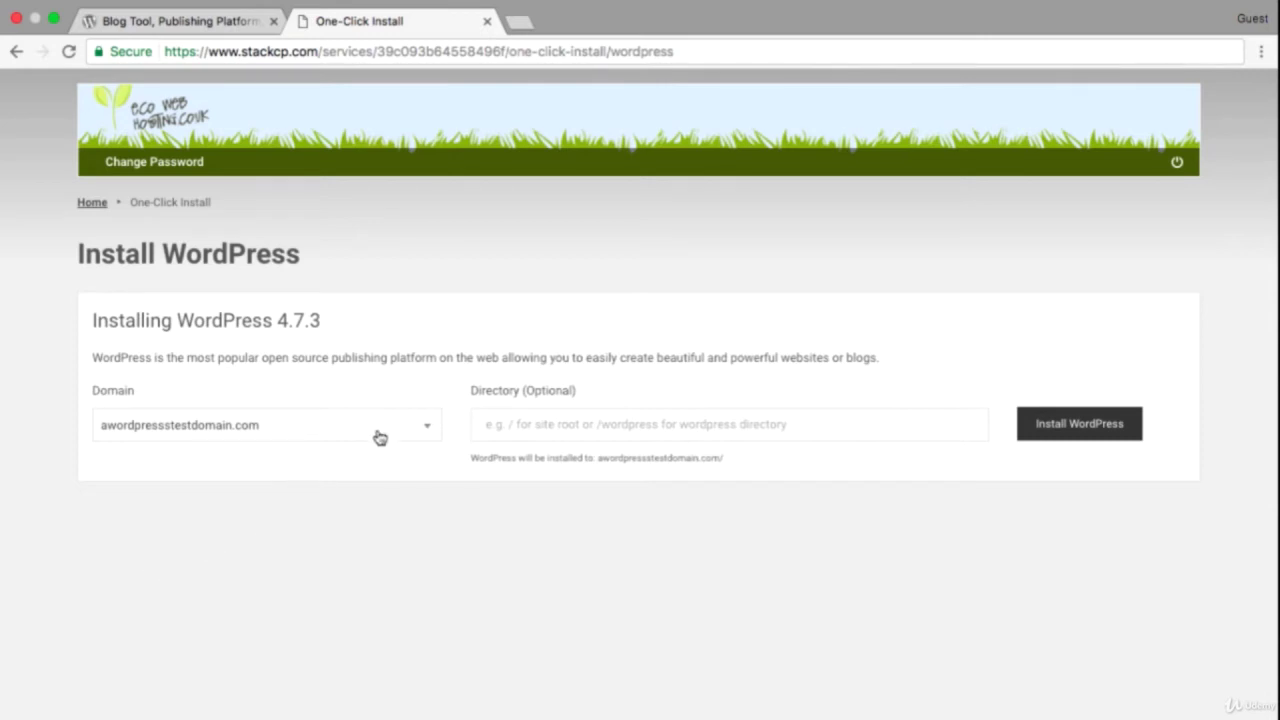
Install WordPress 4.7.3 into the wordpress/ directory of awordpresstestdomain.com.
click(497, 423)
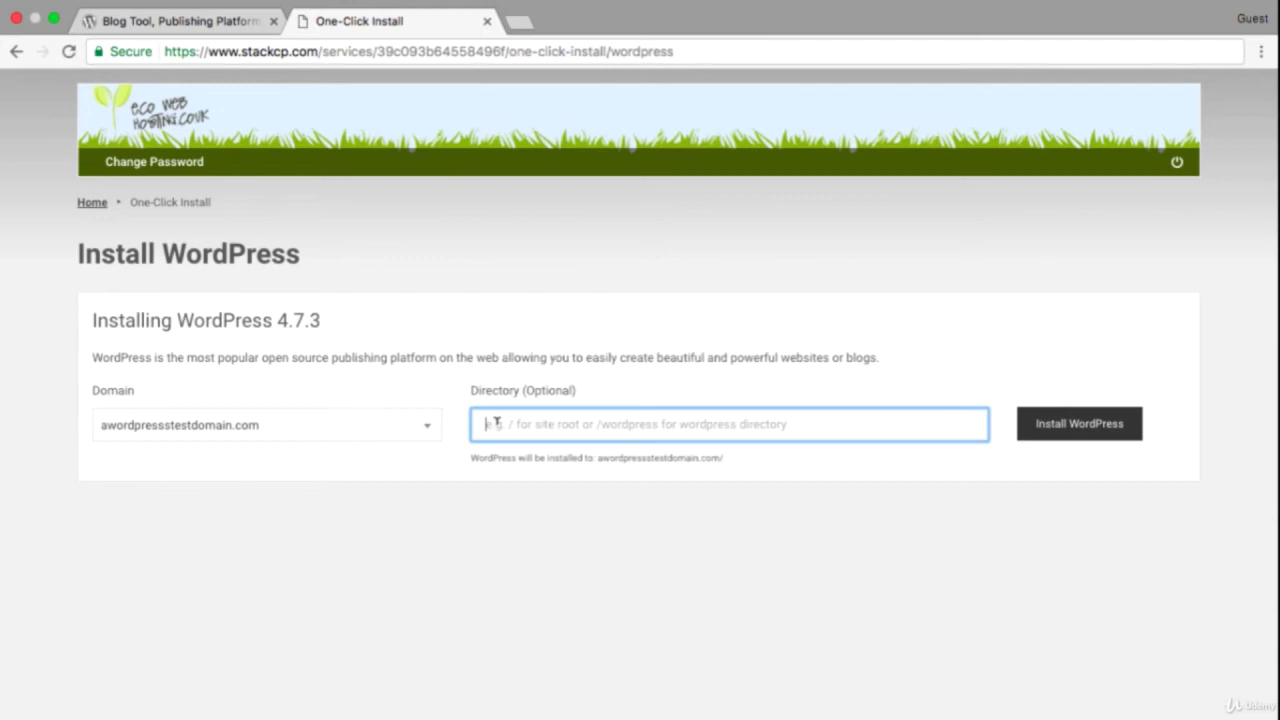
text(wordpress)
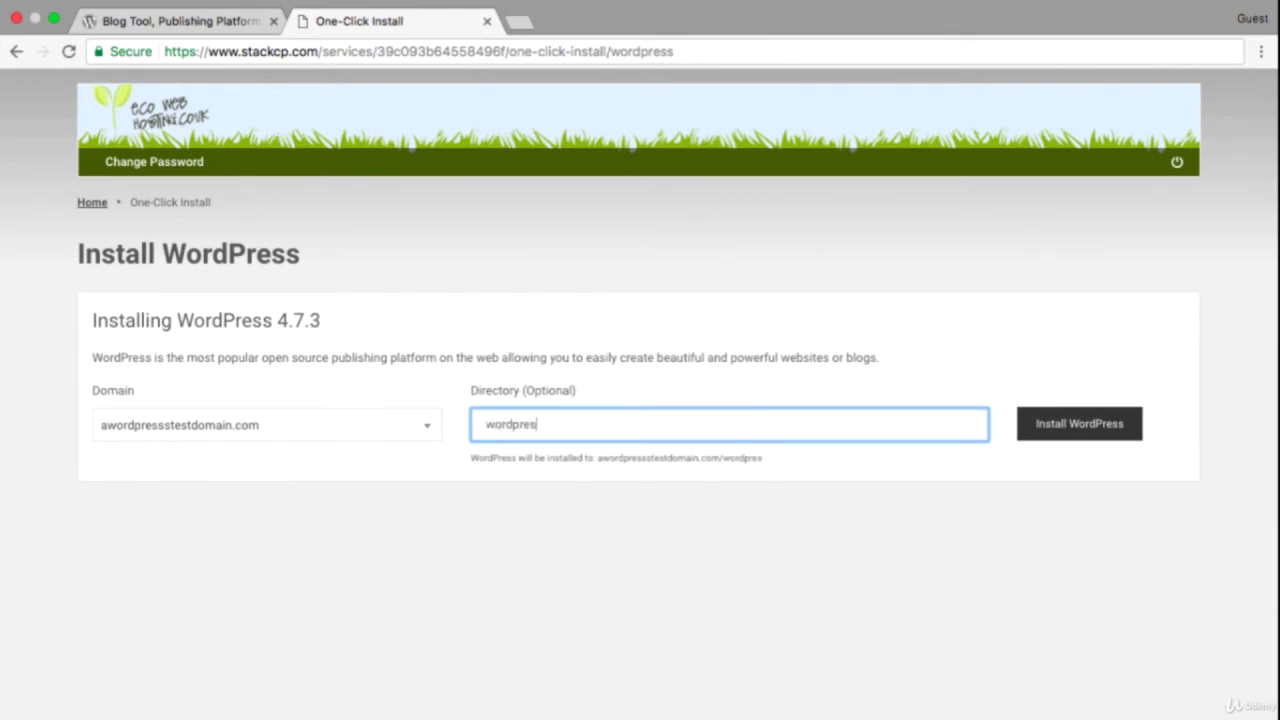
text(/)
click(1085, 438)
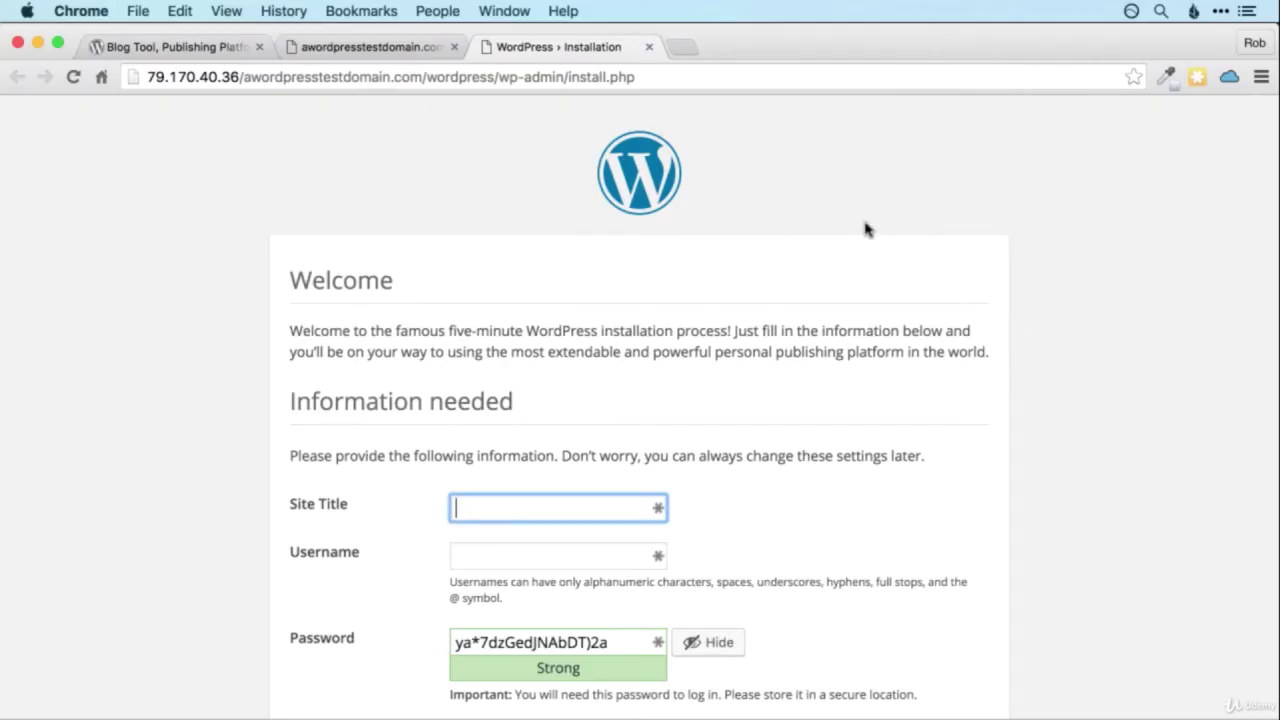
Enter the site title 'Example Wordpress Site' and the admin username.
scroll(1100, 215, down, 3)
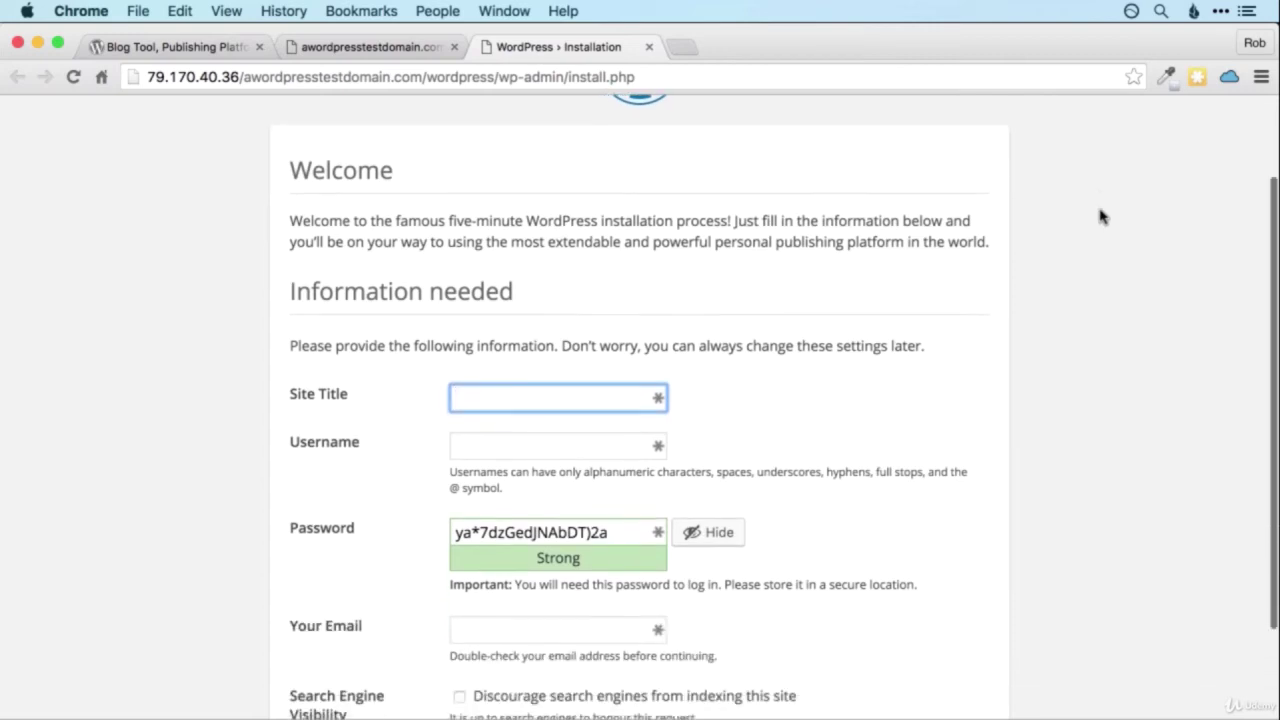
scroll(1100, 215, down, 2)
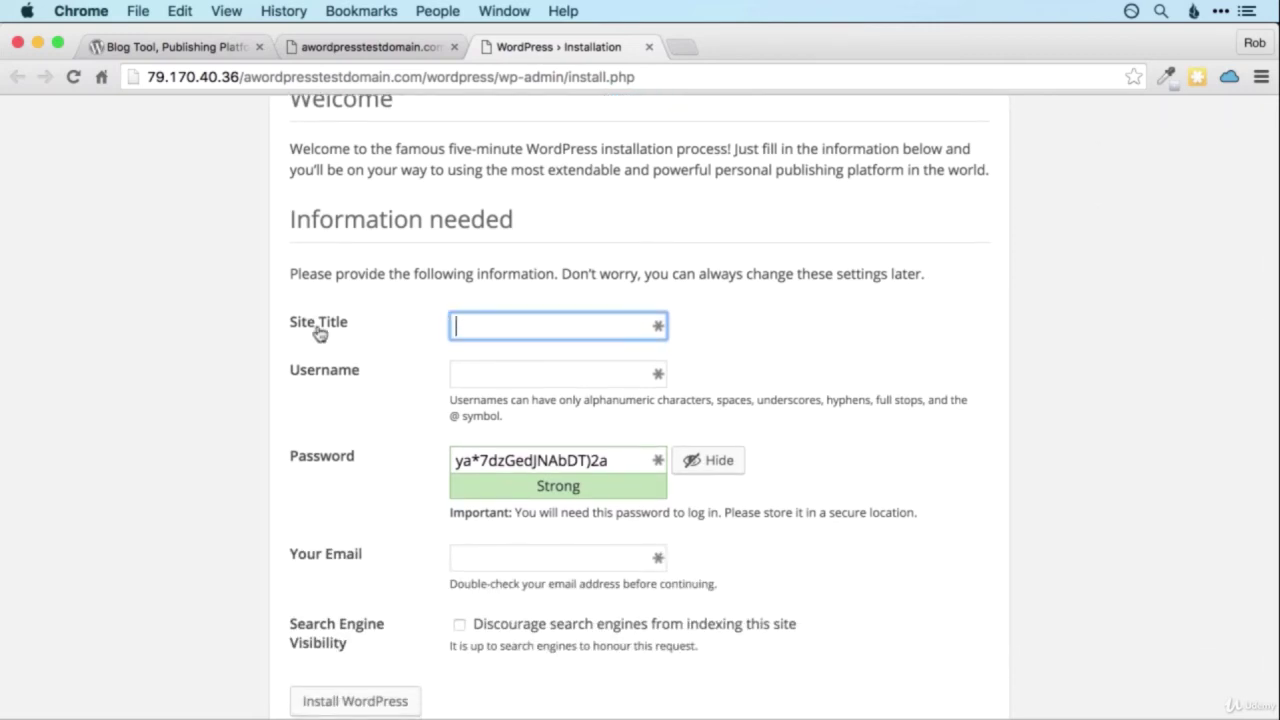
text(Example Wordpr)
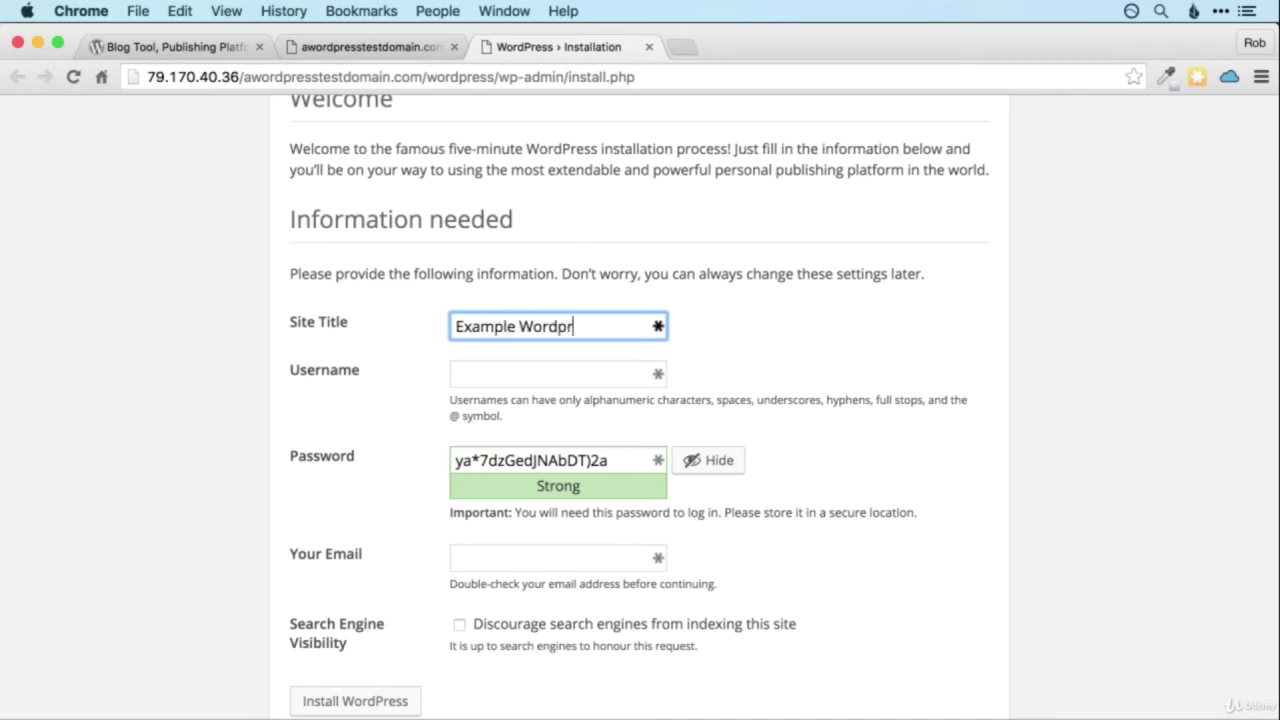
text(ess Site)
click(563, 372)
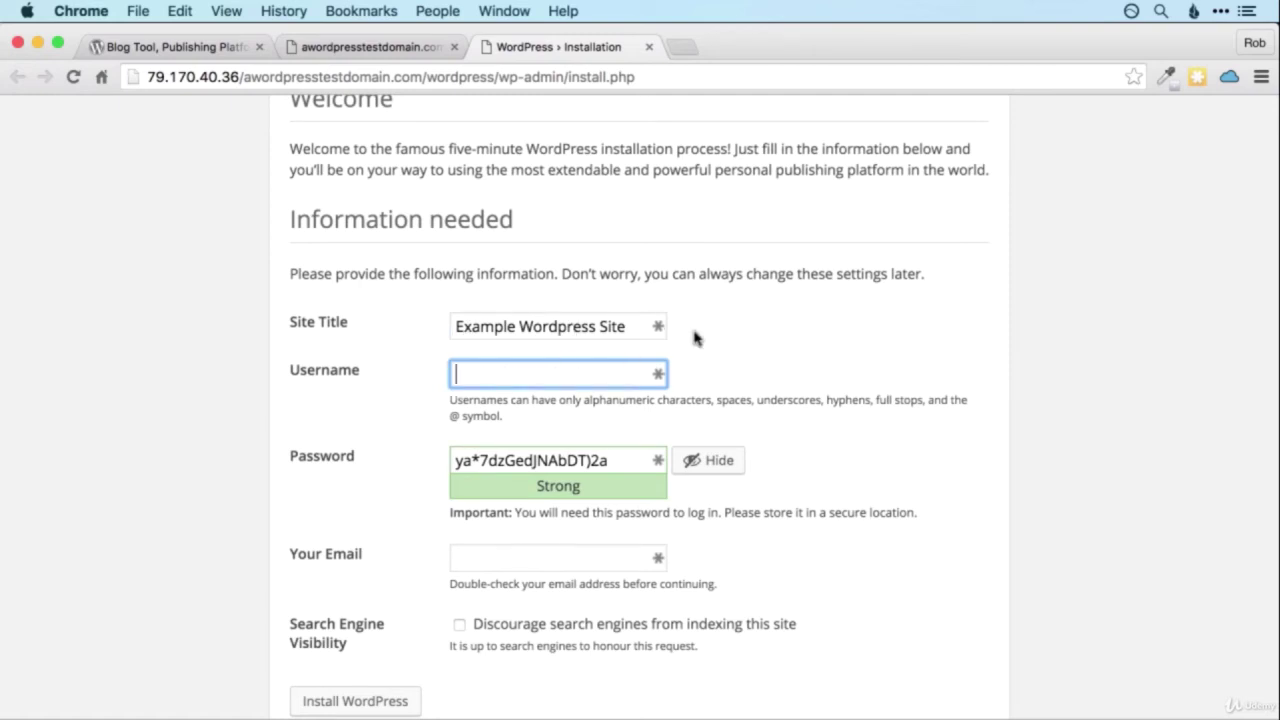
text(robpercival)
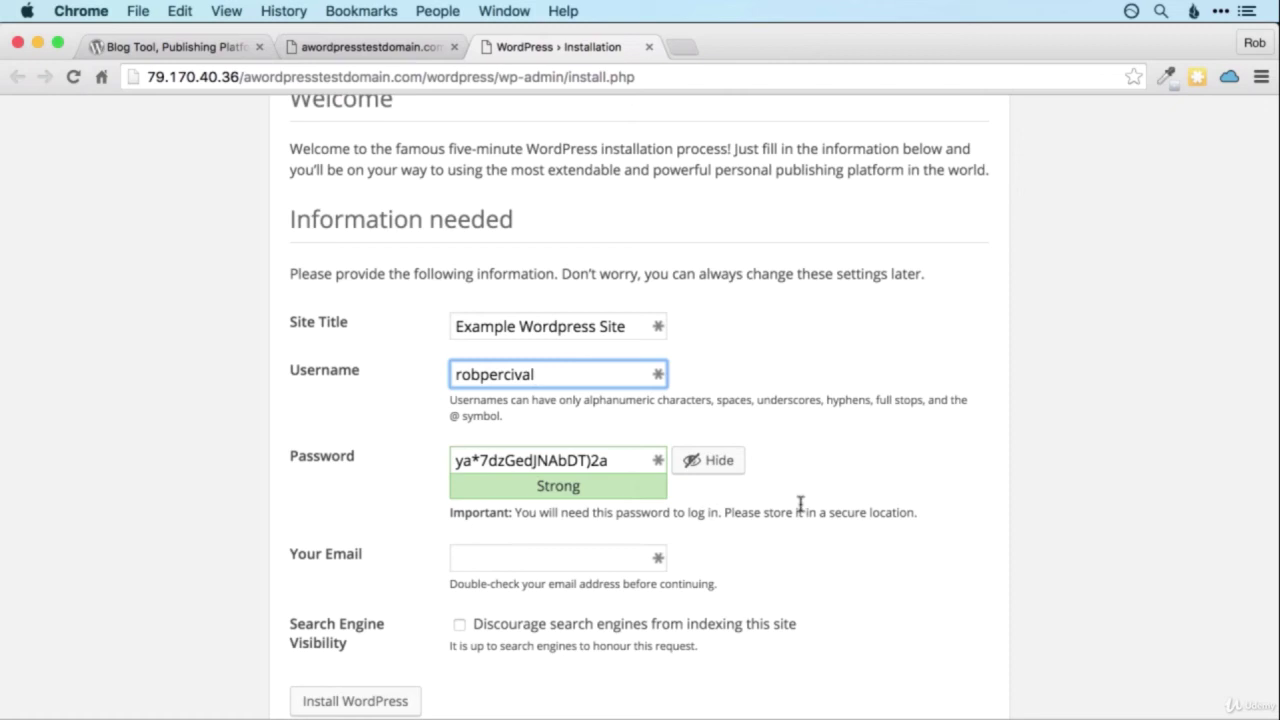
Fill in the admin's e-mail address.
scroll(837, 514, down, 1)
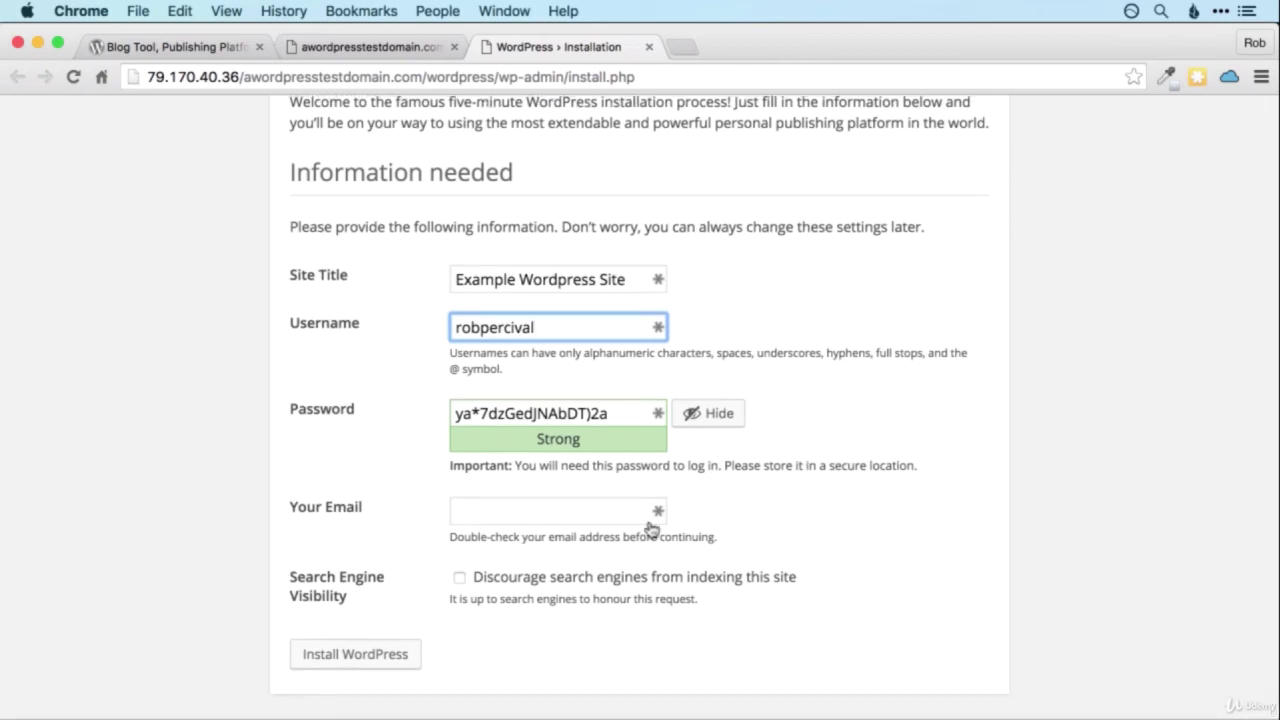
click(566, 515)
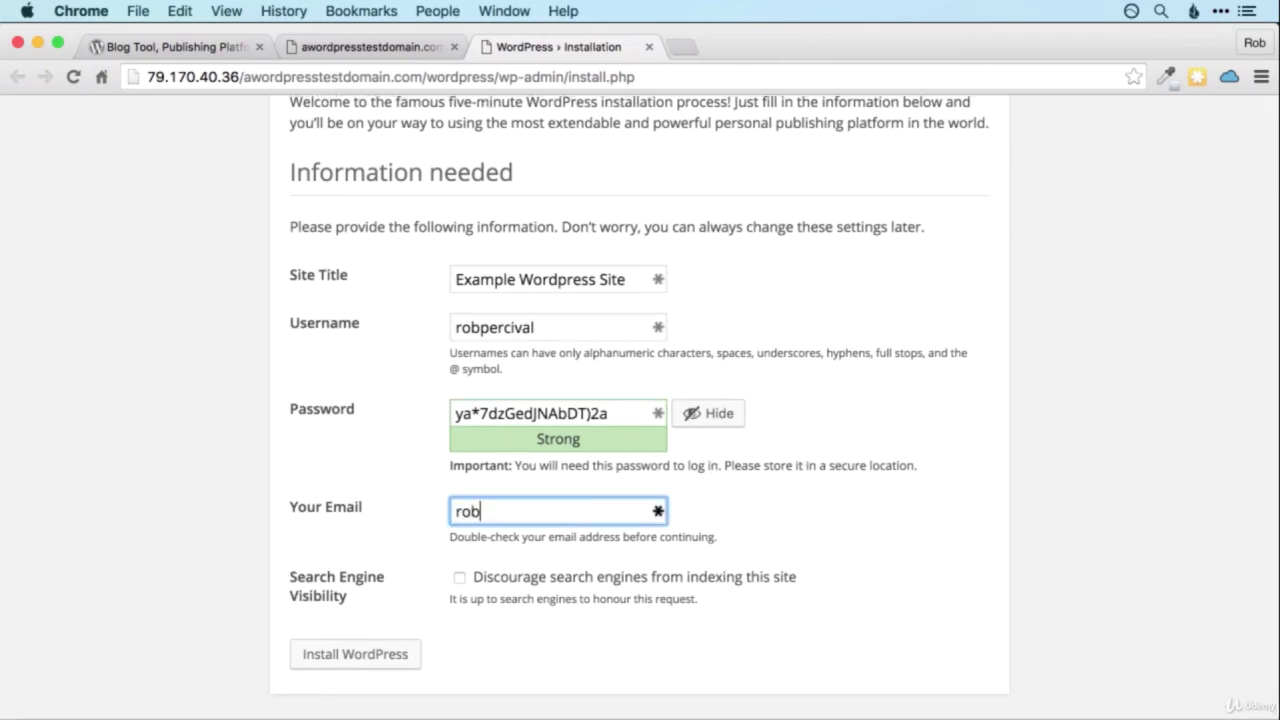
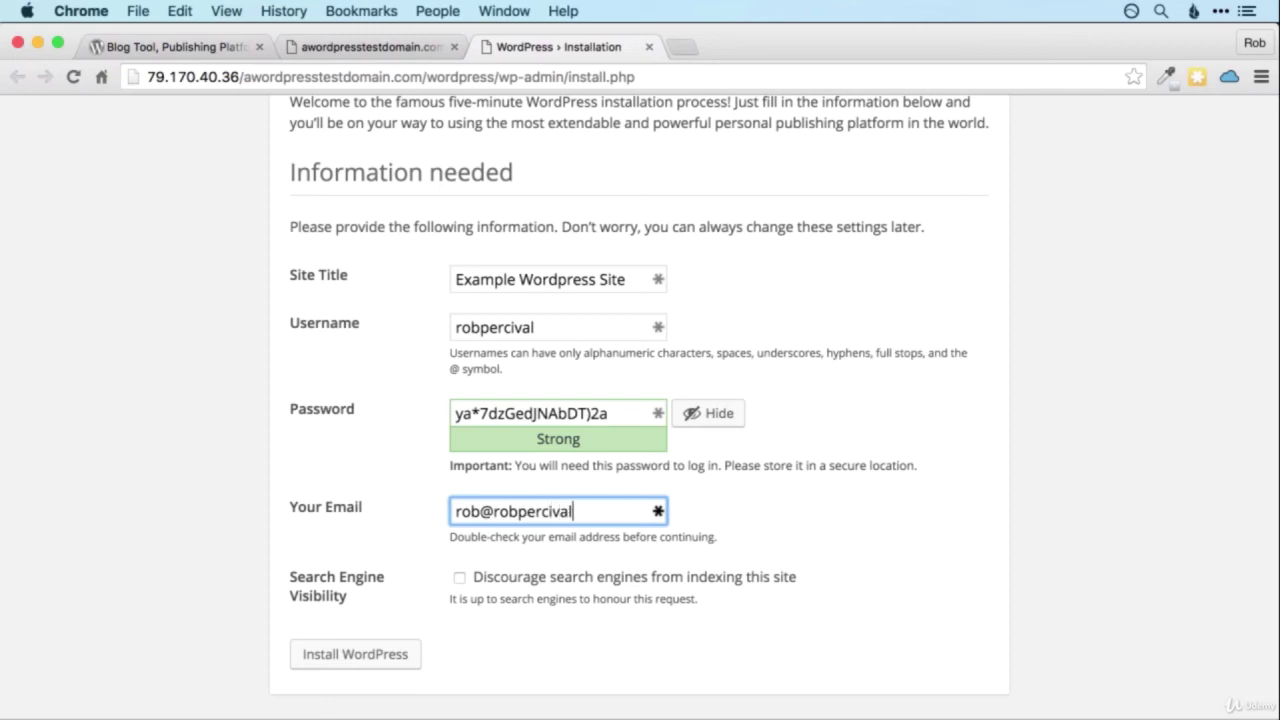
Submit the setup form to install WordPress and save the new login in LastPass.
click(380, 654)
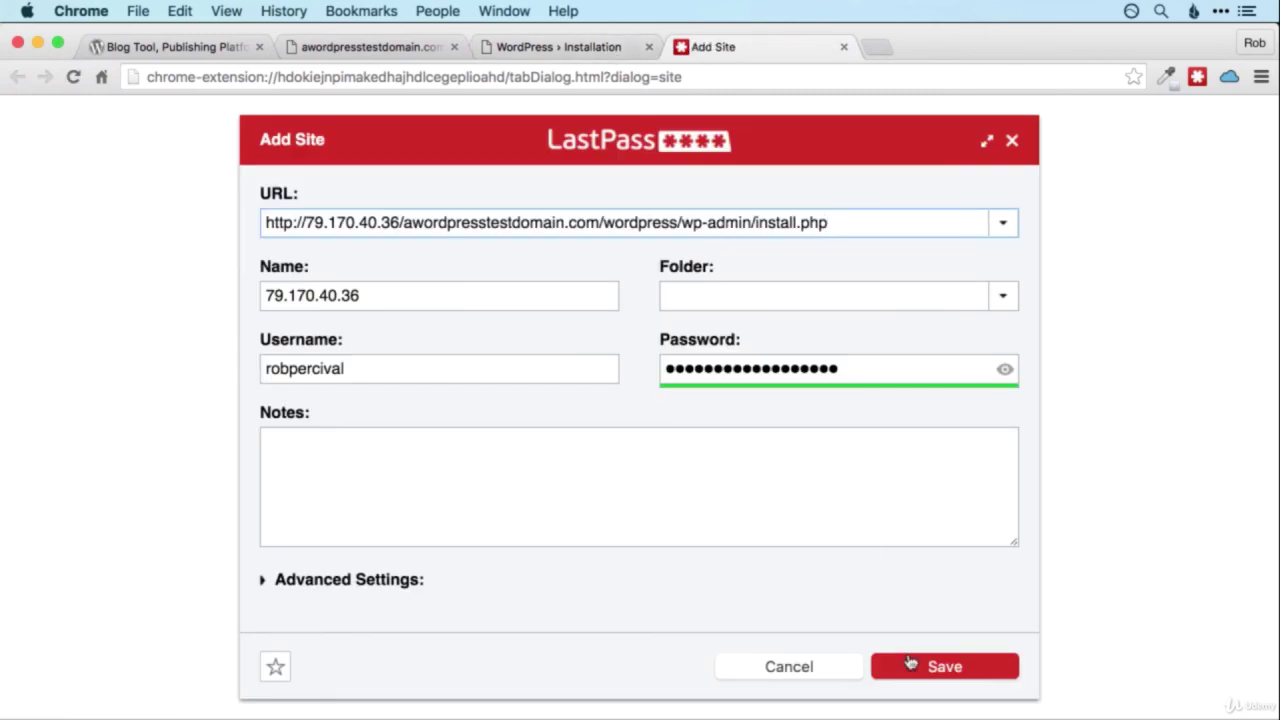
click(926, 672)
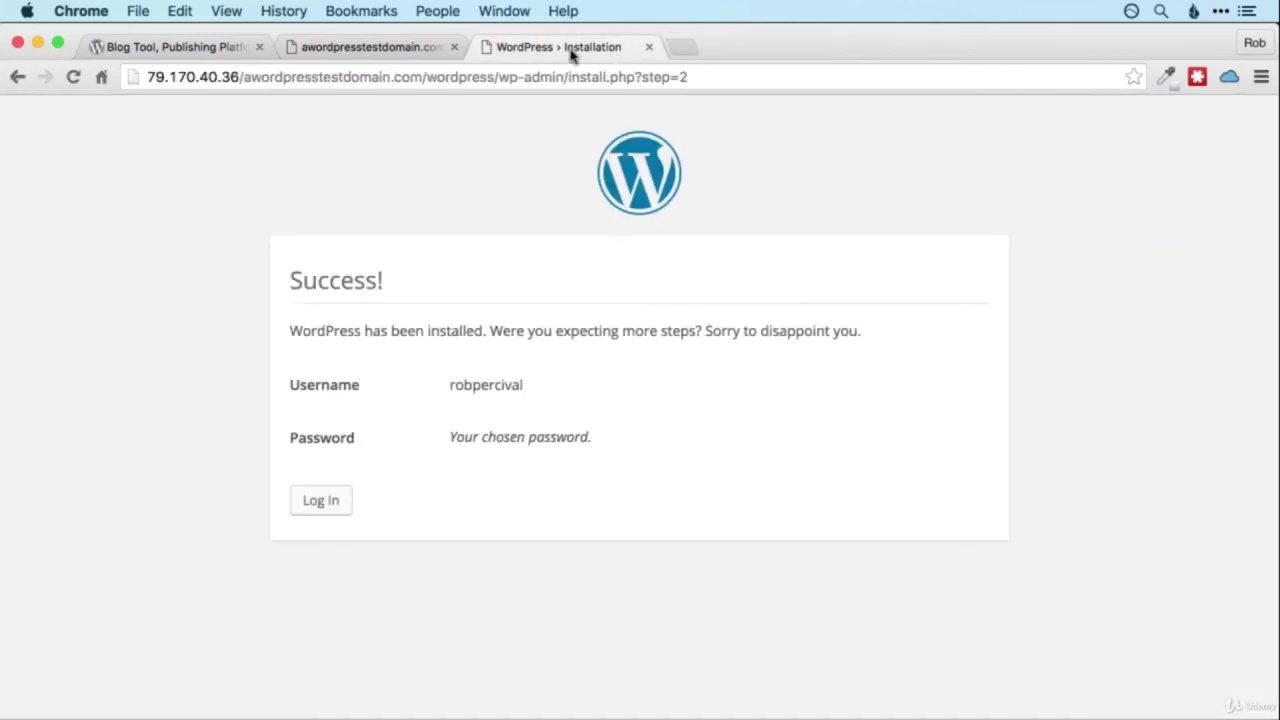
Go to the site's login page and autofill the saved credentials from LastPass.
click(337, 506)
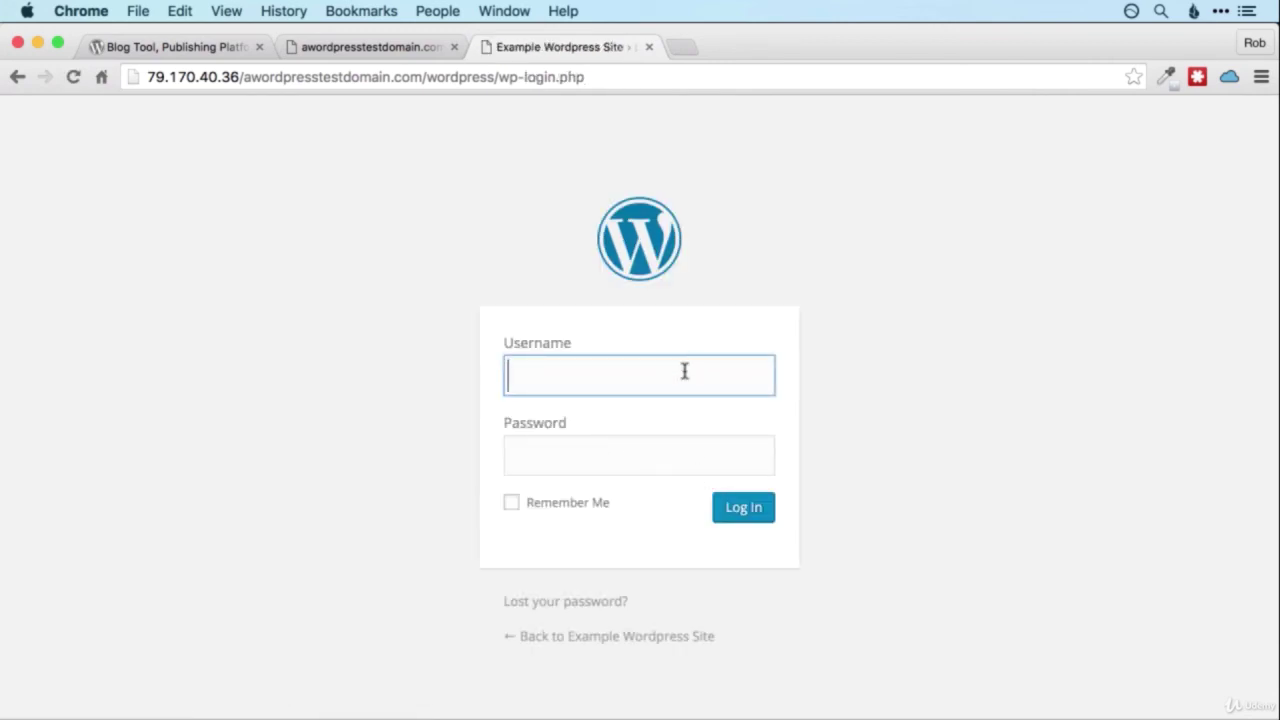
text(robp)
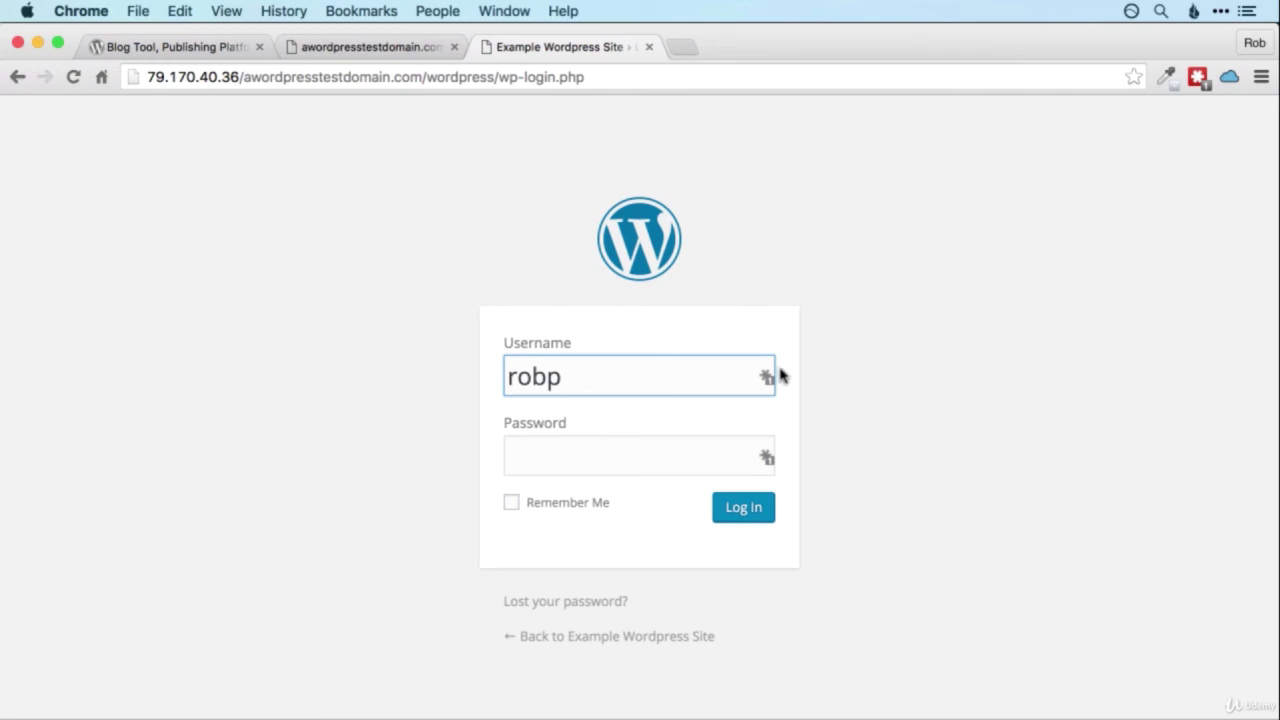
click(767, 377)
click(674, 496)
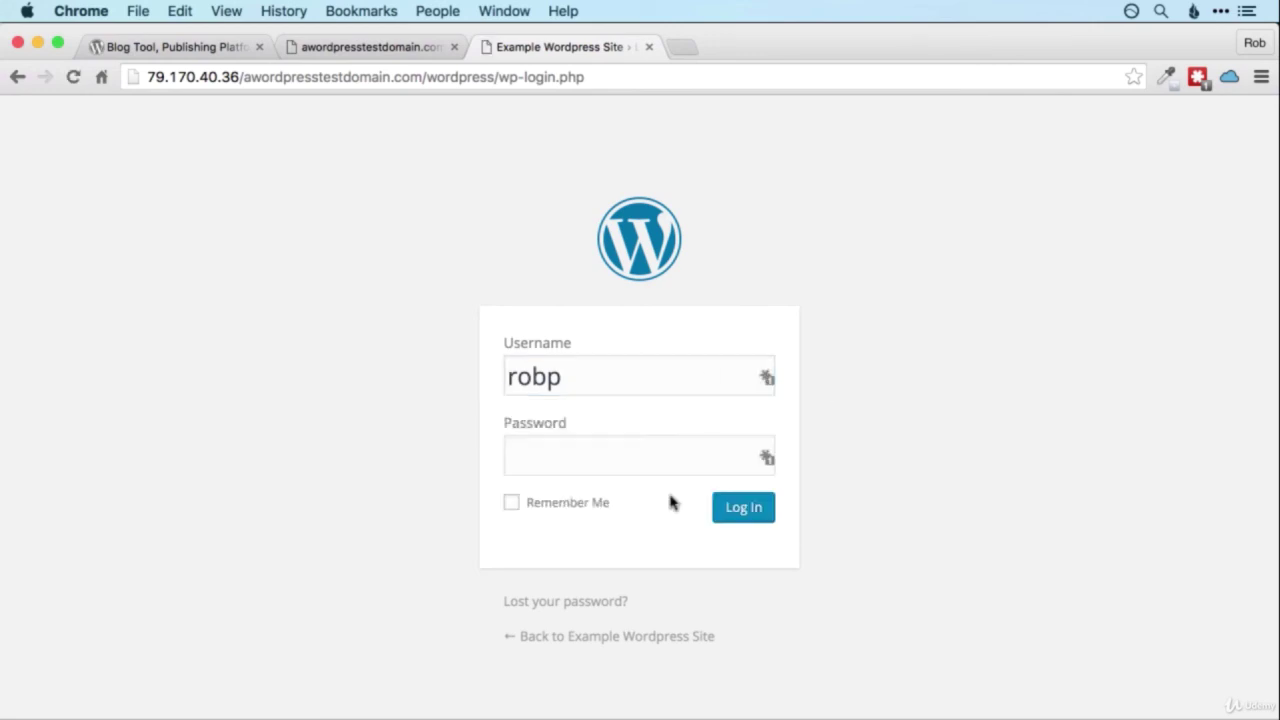
Replace the wrongly filled username with the admin username, enable Remember Me and log in.
click(640, 375)
key(super+a)
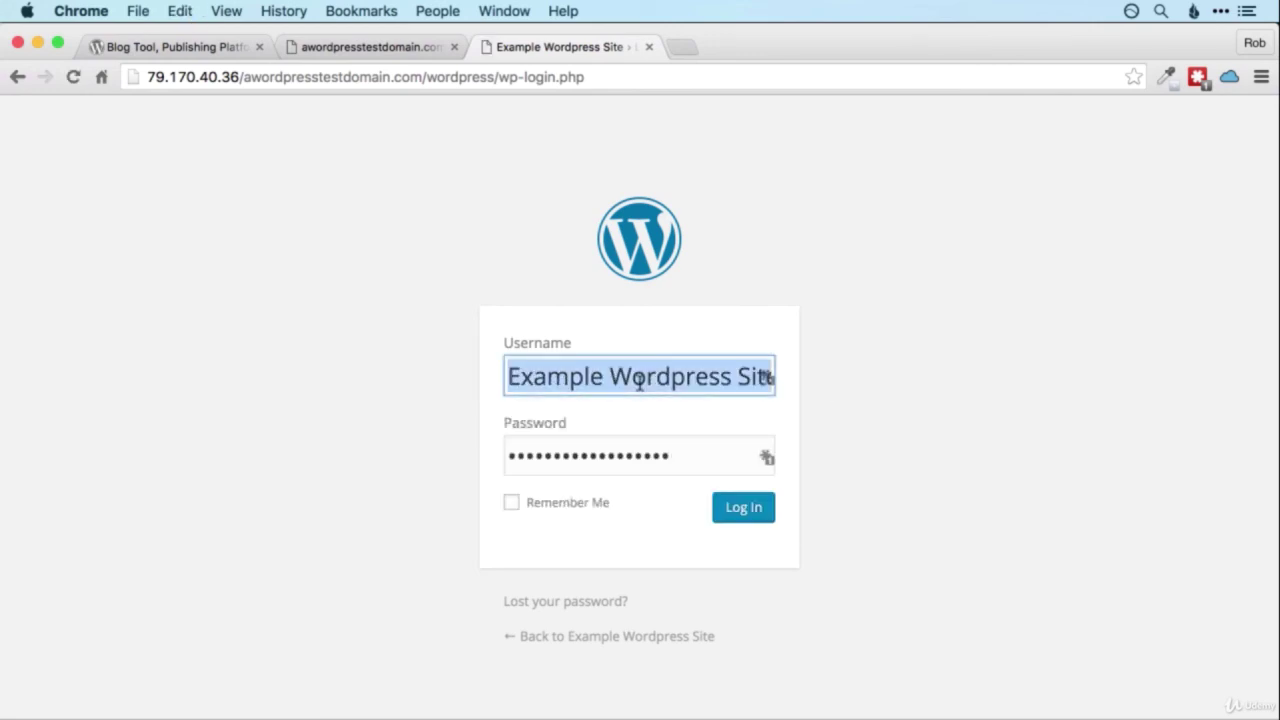
text(robpercival)
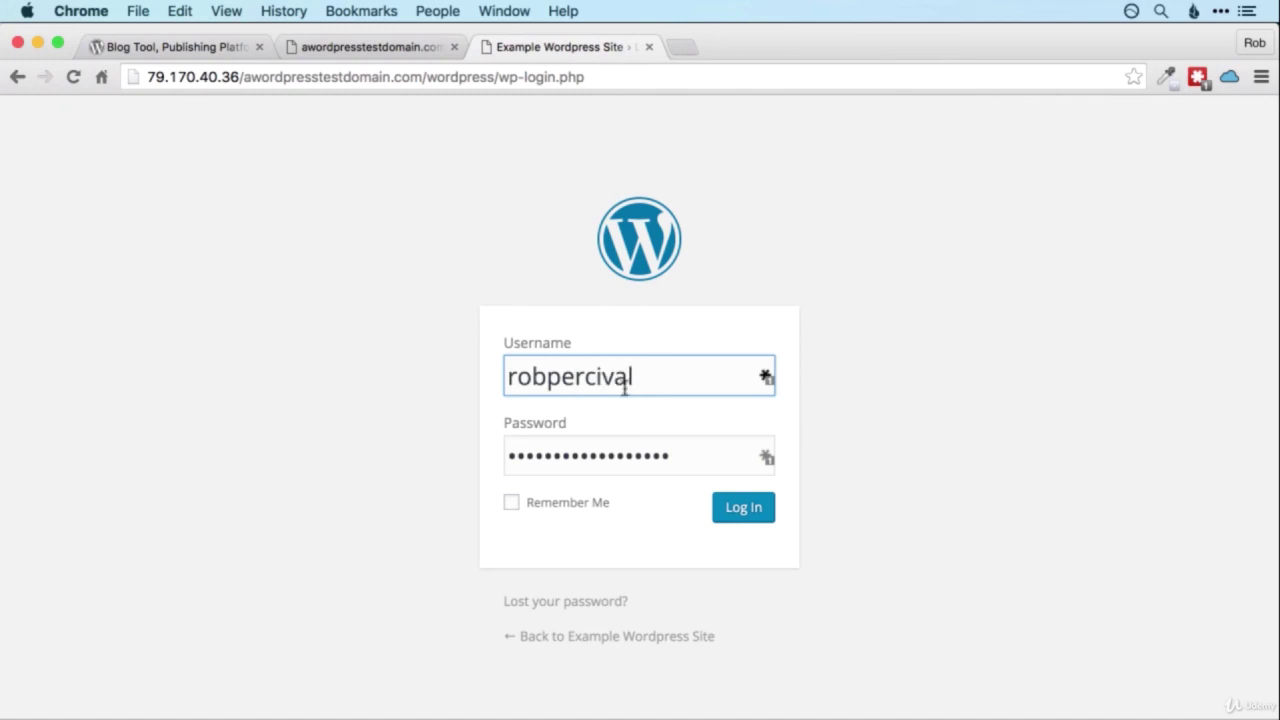
click(513, 506)
click(735, 507)
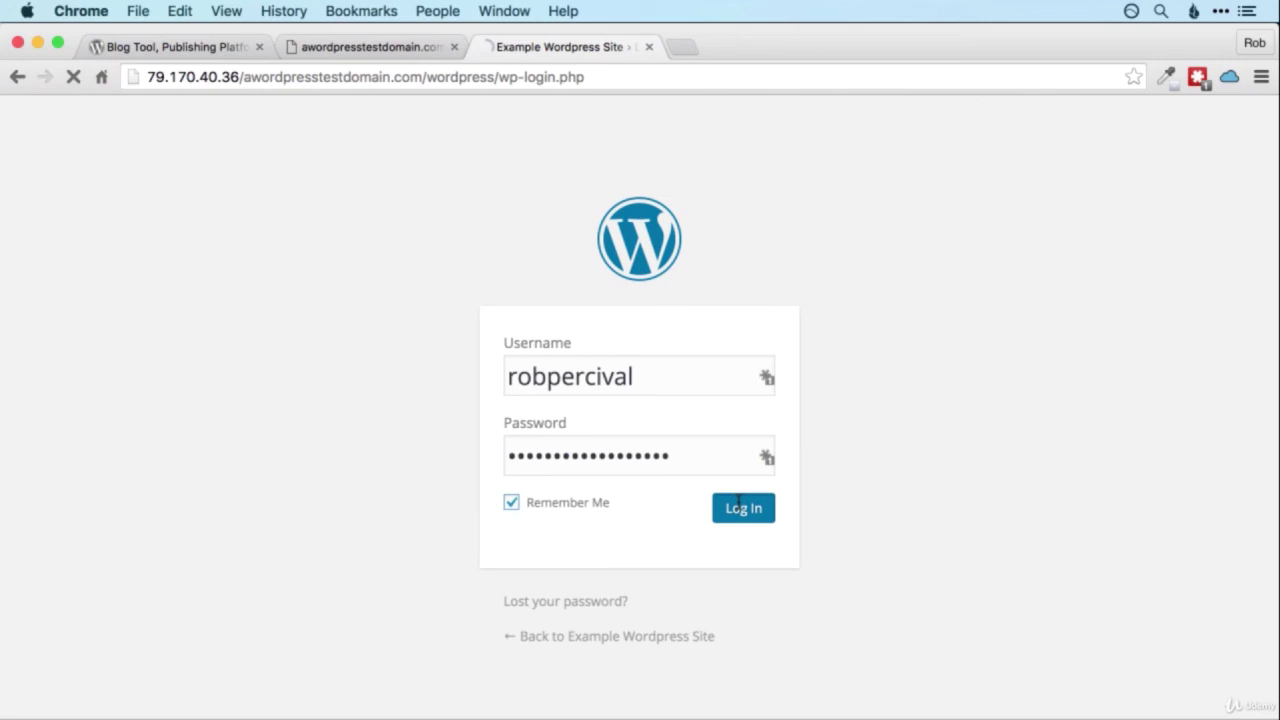